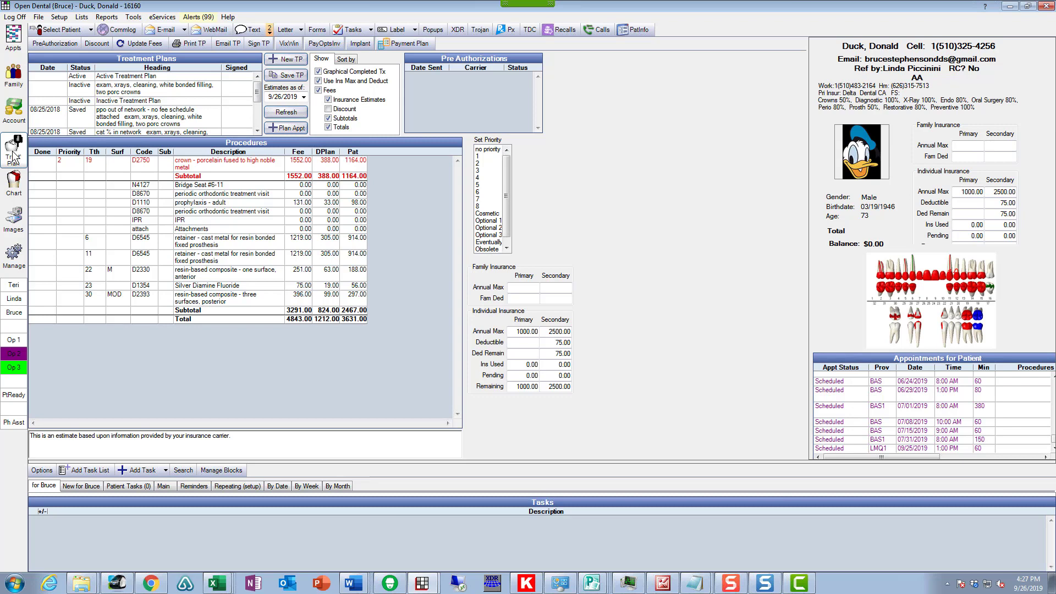
View the patient's account and chart, and return to the treatment plans
left_click(15, 122)
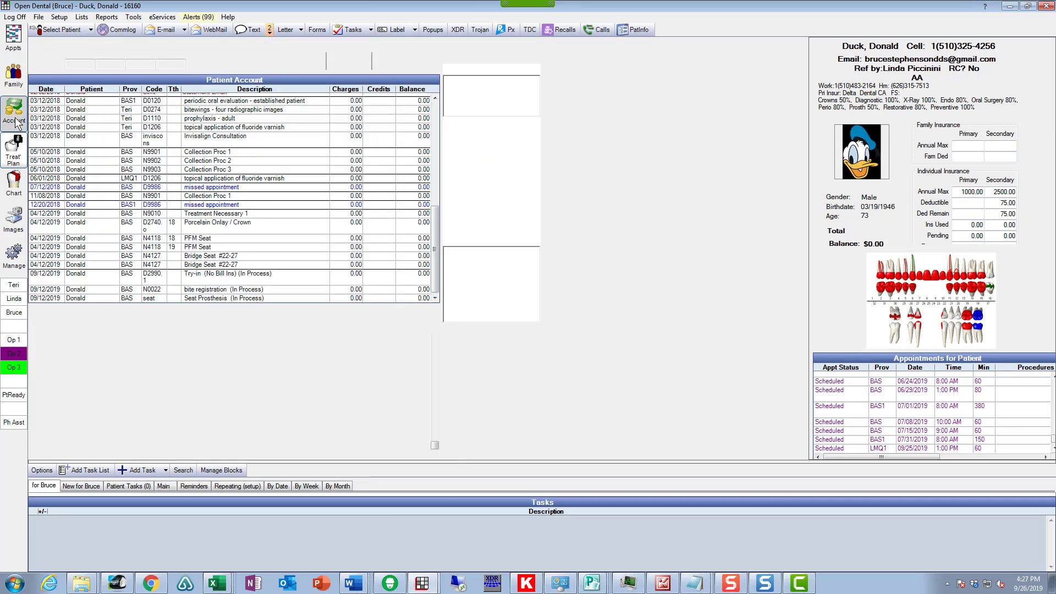
left_click(16, 181)
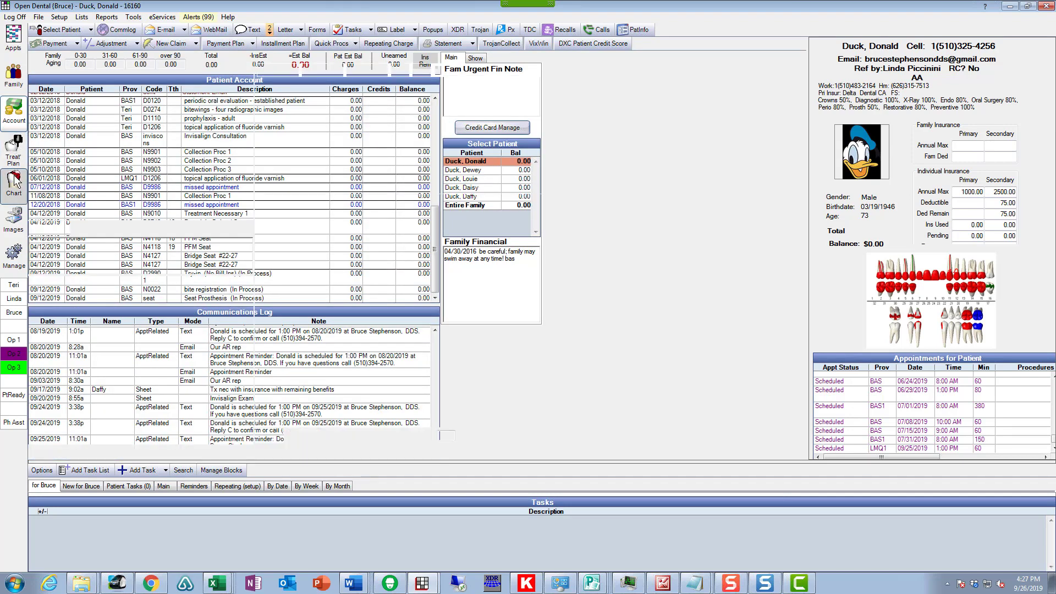
left_click(15, 154)
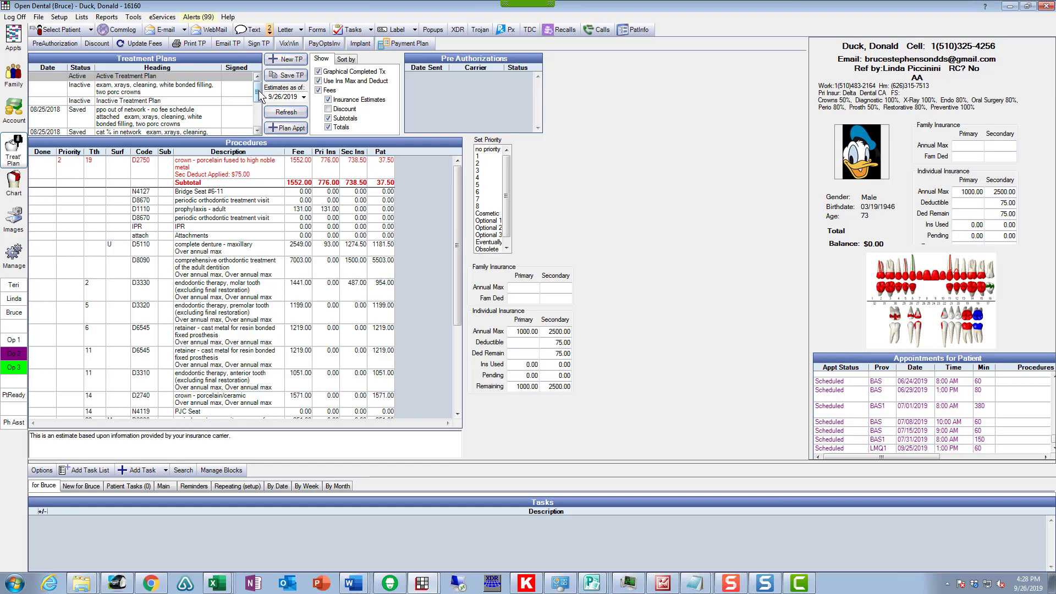
Rename the first saved Active Treatment Plan dated 05/21/2019 to "Endo tx"
left_click_drag(256, 97, 258, 120)
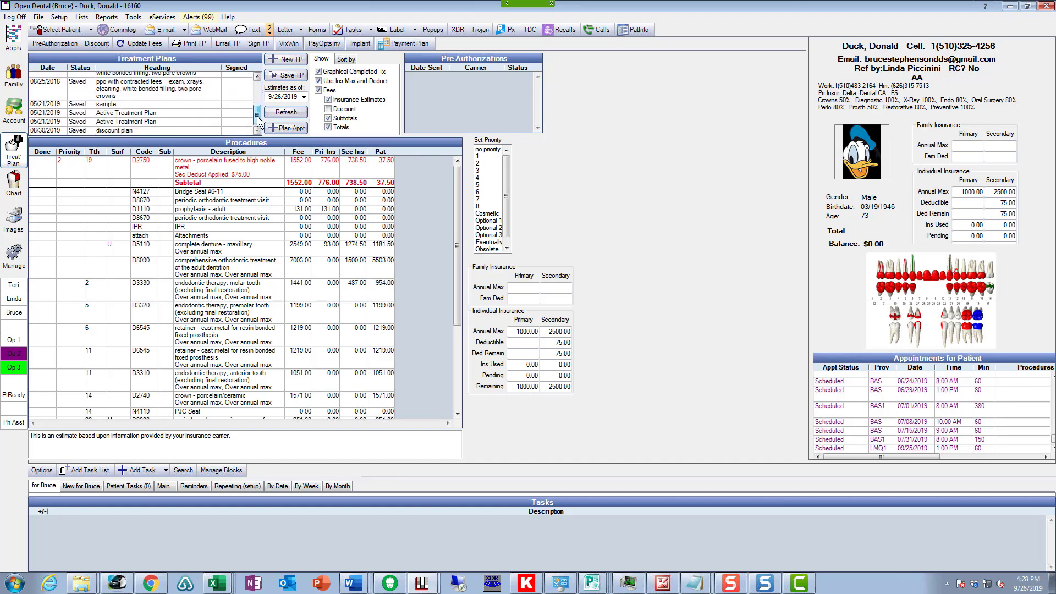
left_click(148, 114)
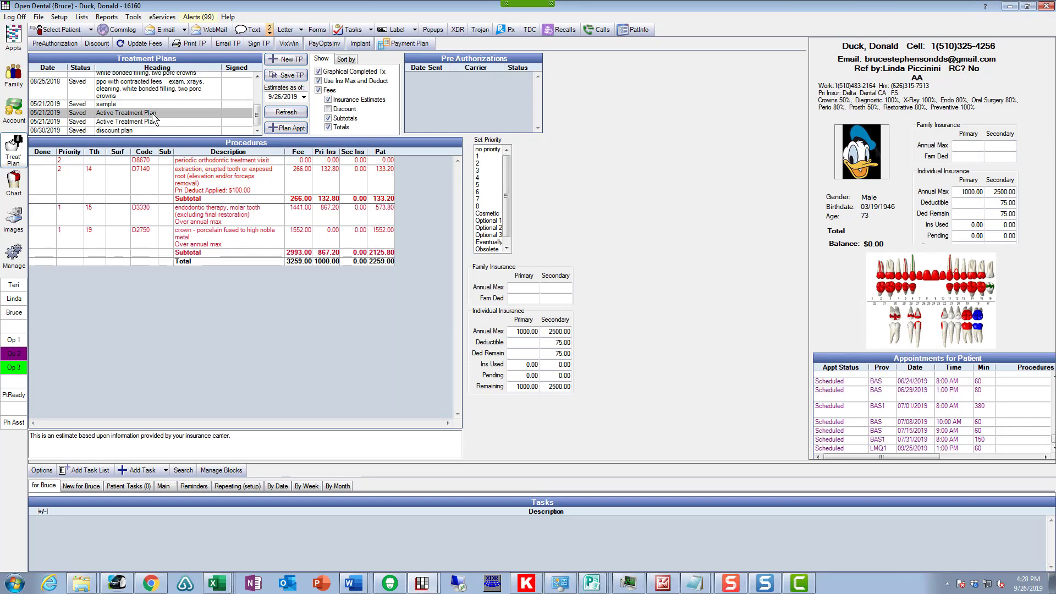
double_click(154, 116)
left_click_drag(484, 206, 403, 208)
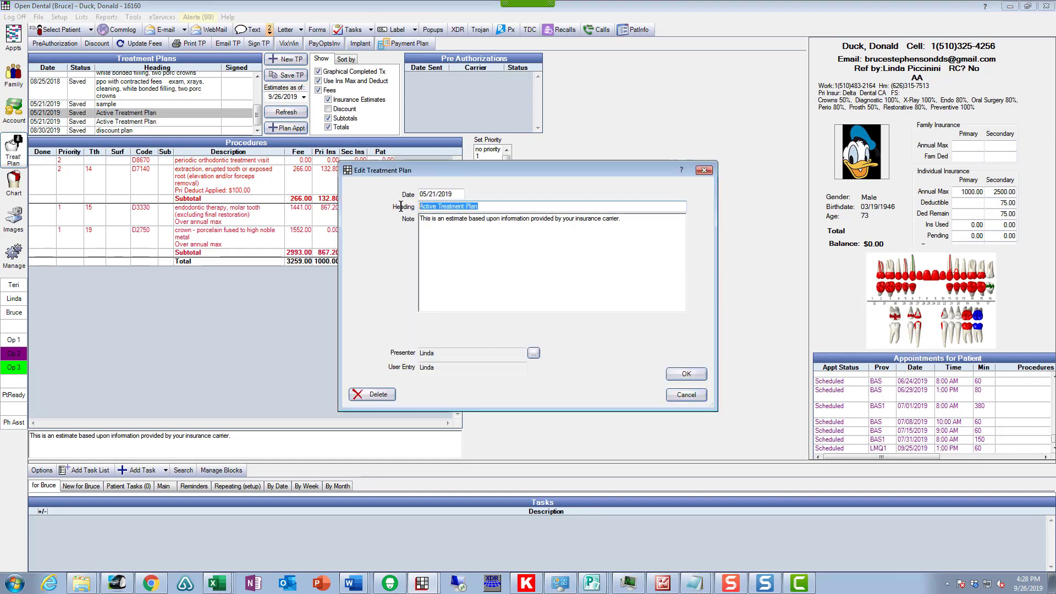
type("En")
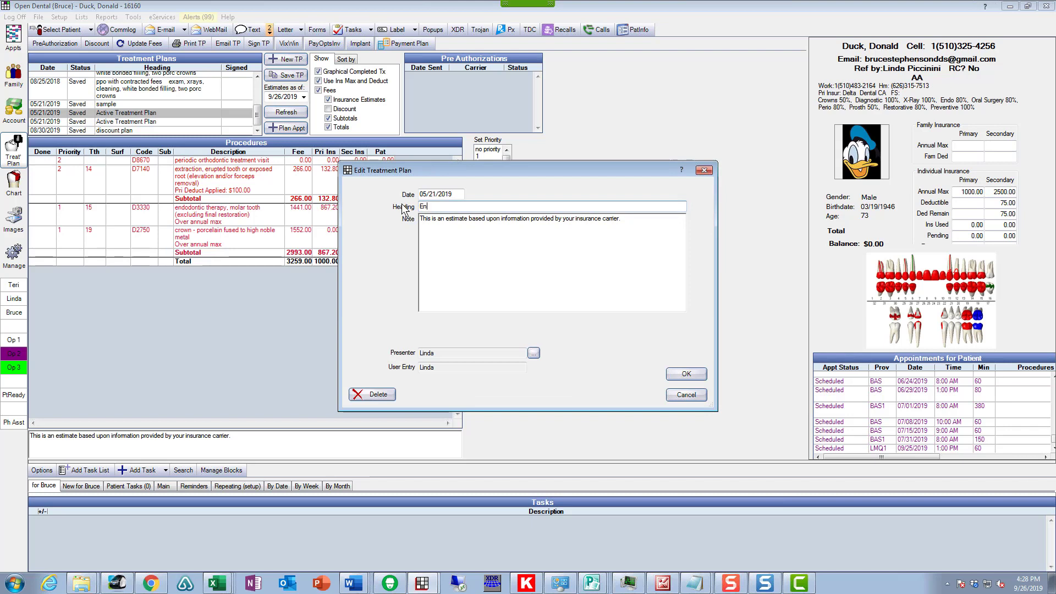
type("do tx")
left_click(686, 373)
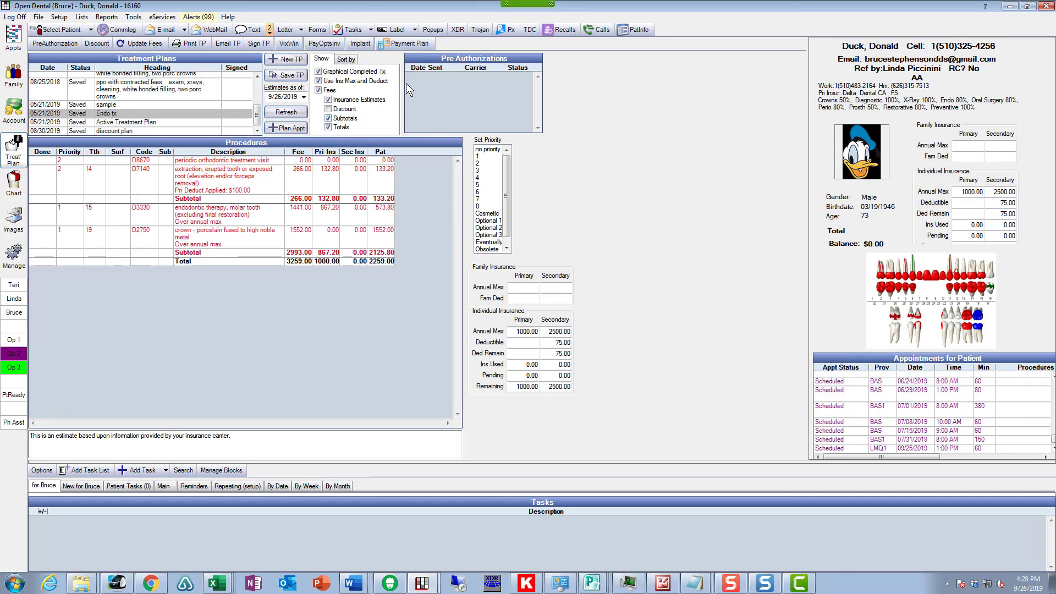
Open the TDC Payment Options tool for this patient and load the Endo tx plan
left_click(417, 48)
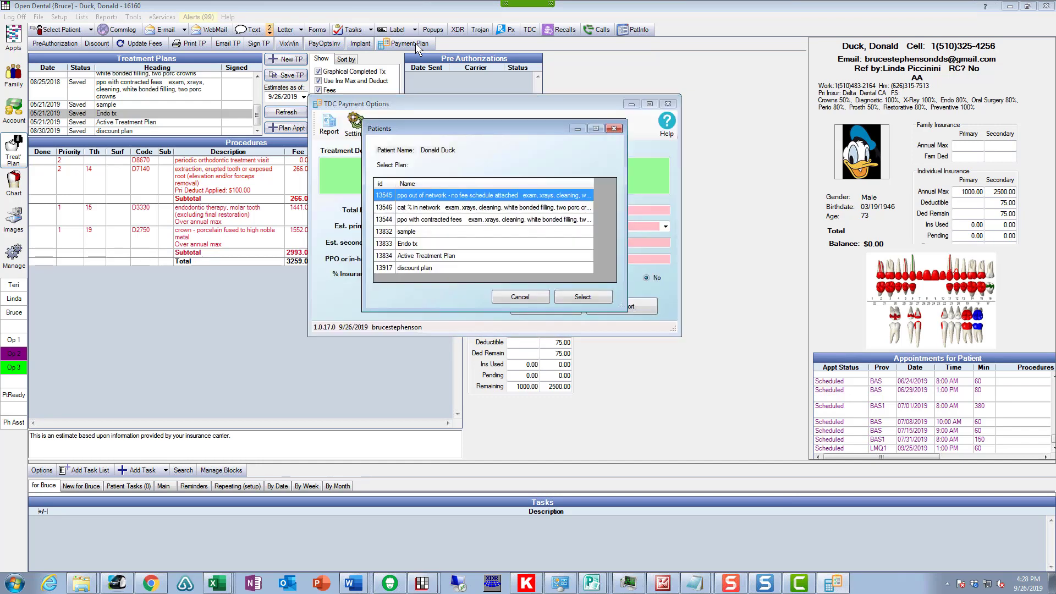
left_click(402, 244)
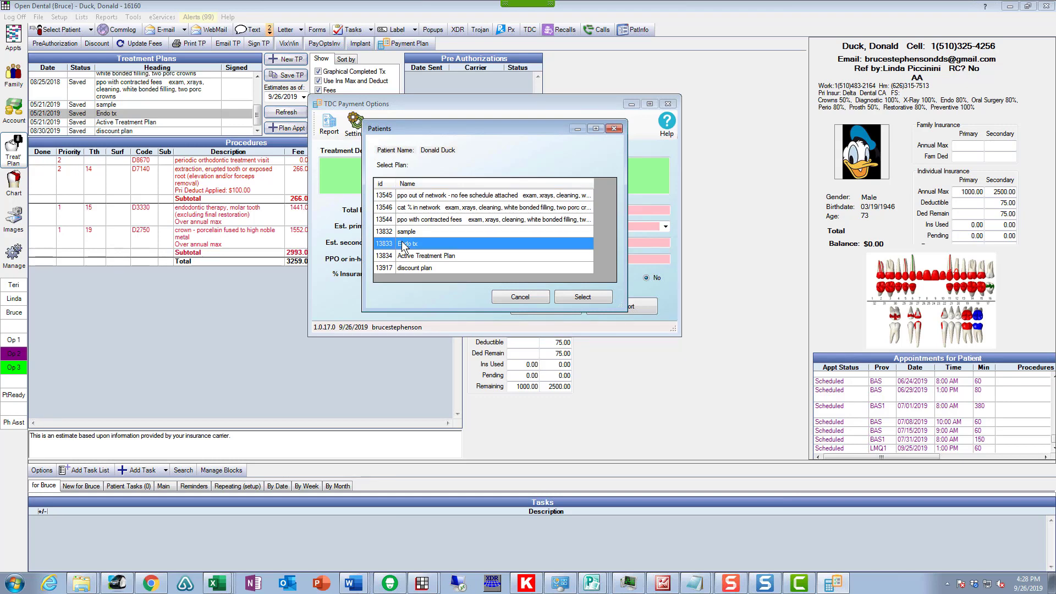
left_click(585, 297)
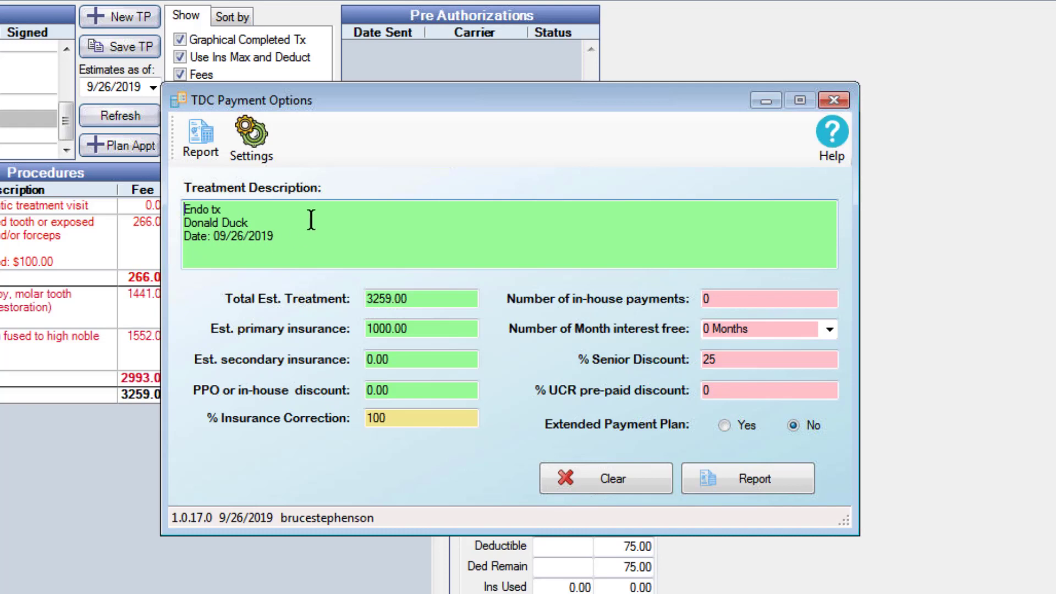
left_click_drag(373, 99, 582, 110)
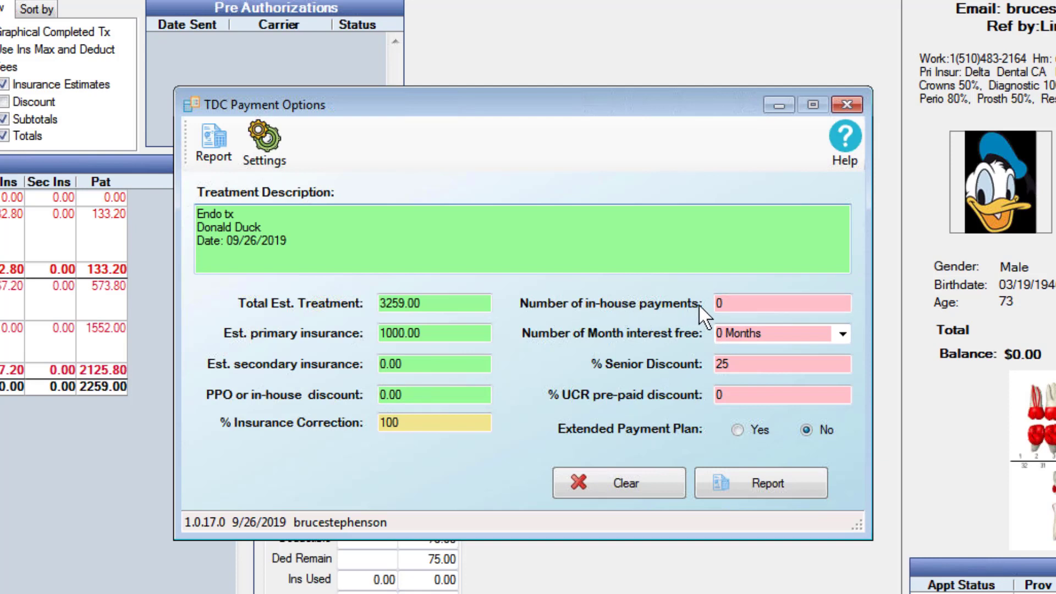
Set the number of in-house payments to 2 and the interest-free period to 12 Months
left_click(718, 304)
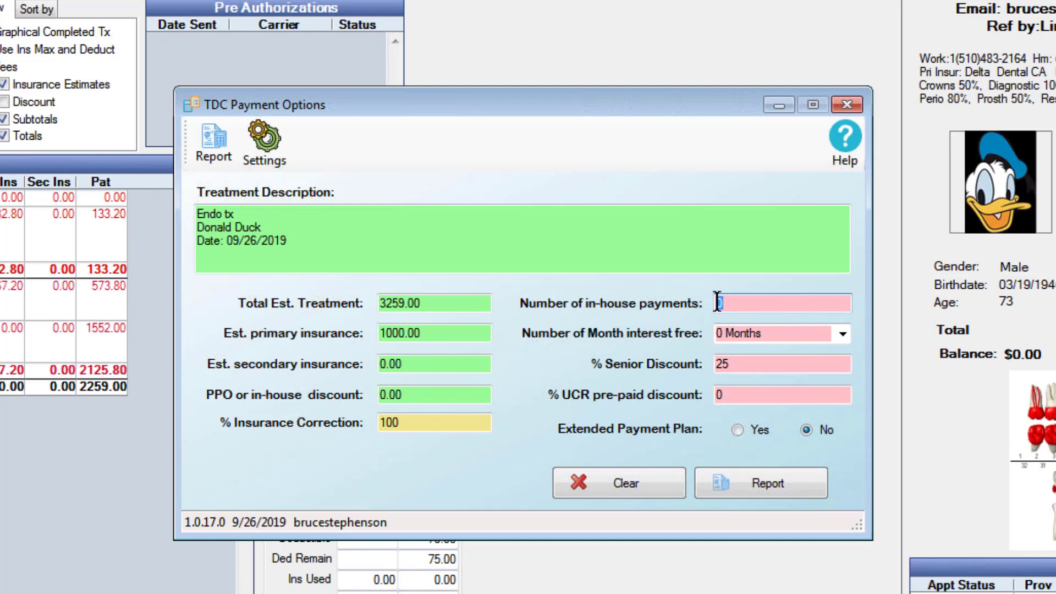
type("2")
left_click(844, 333)
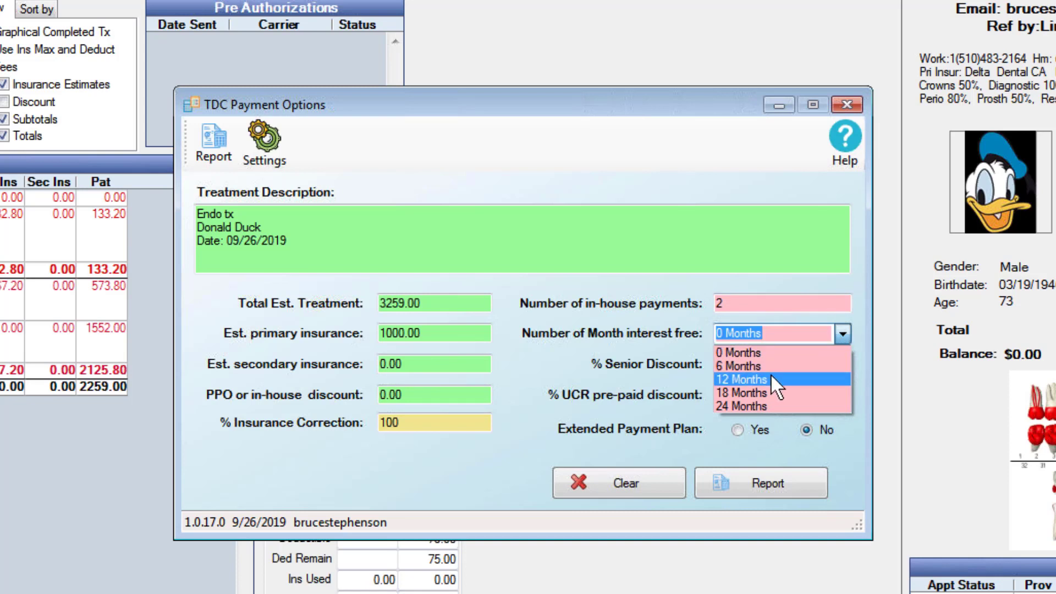
left_click(772, 379)
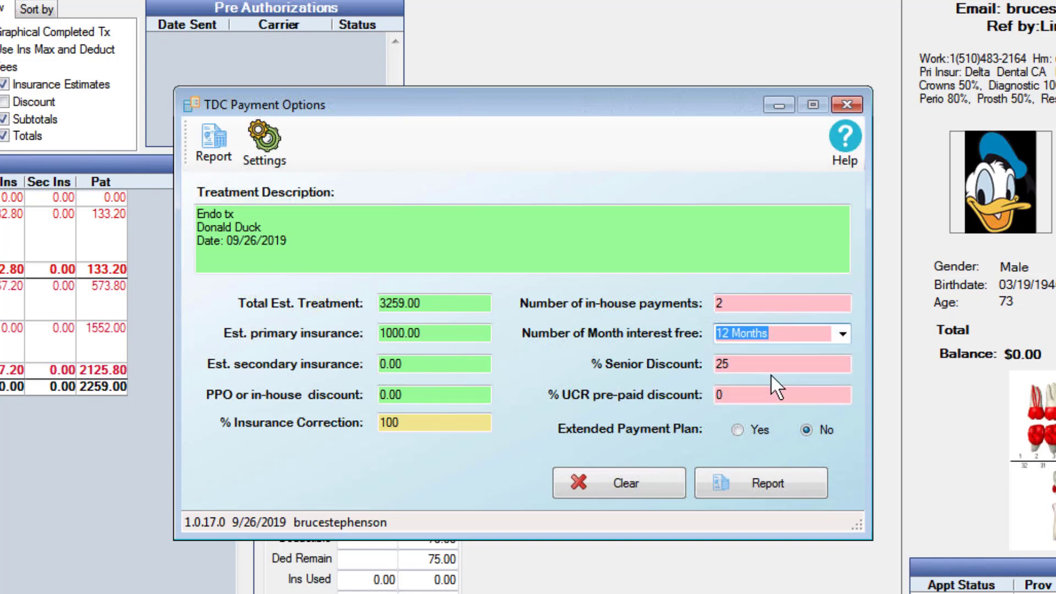
Clear the senior discount percentage and set the UCR pre-paid discount to 10%
left_click(752, 361)
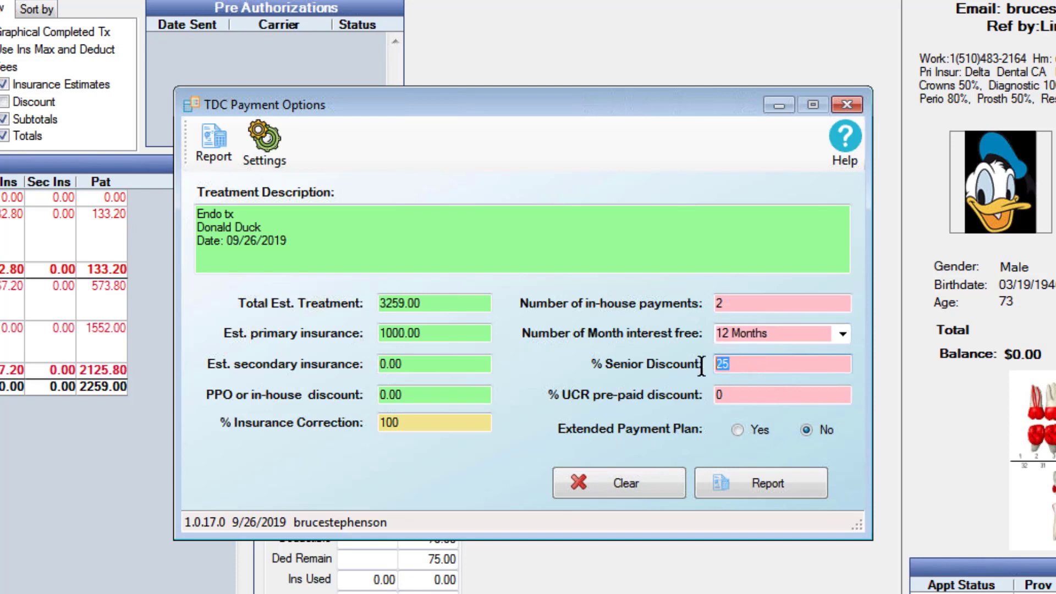
key("BackSpace")
left_click(722, 394)
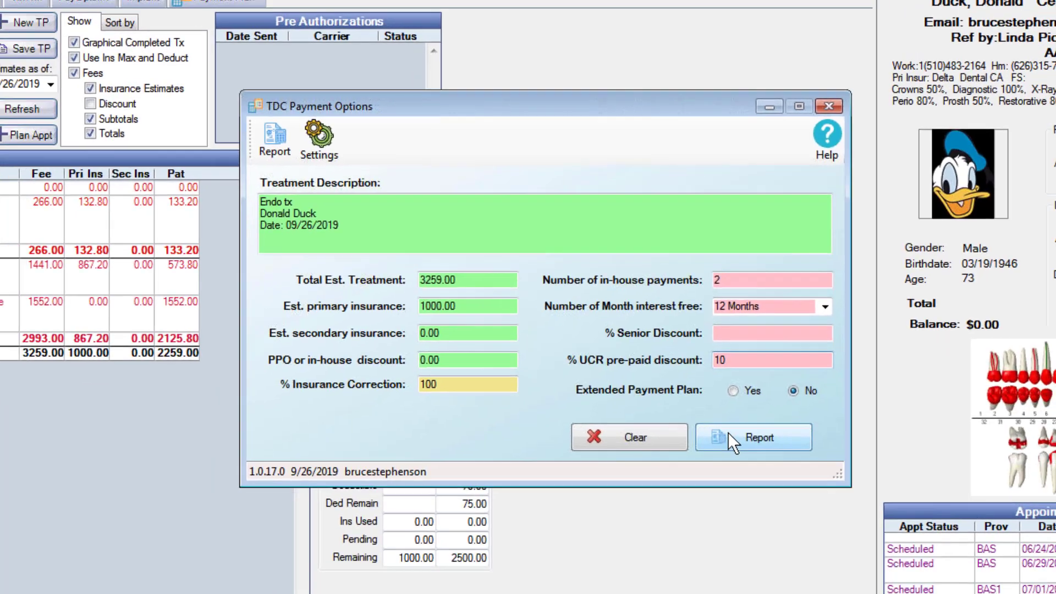
Generate the Payment Options report, review it down to the signature lines, and close the preview
left_click(733, 435)
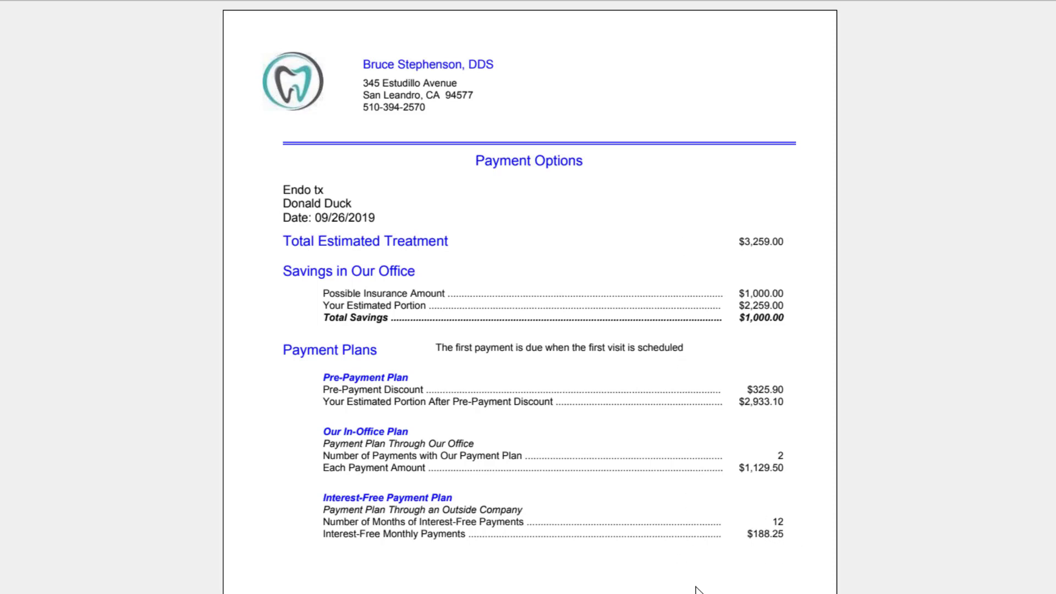
scroll(960, 569, "down", 3)
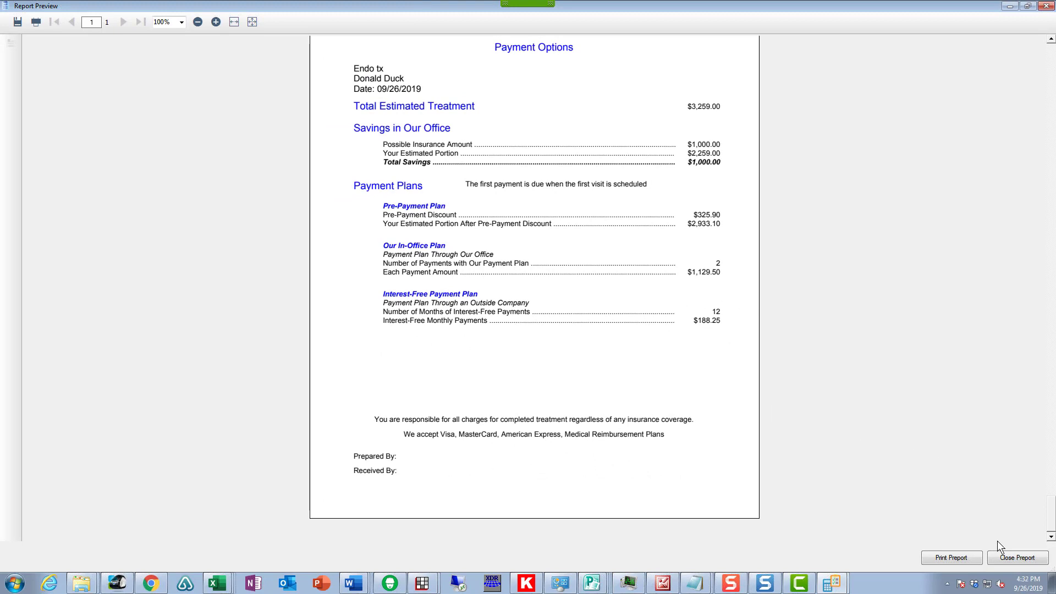
left_click(1008, 559)
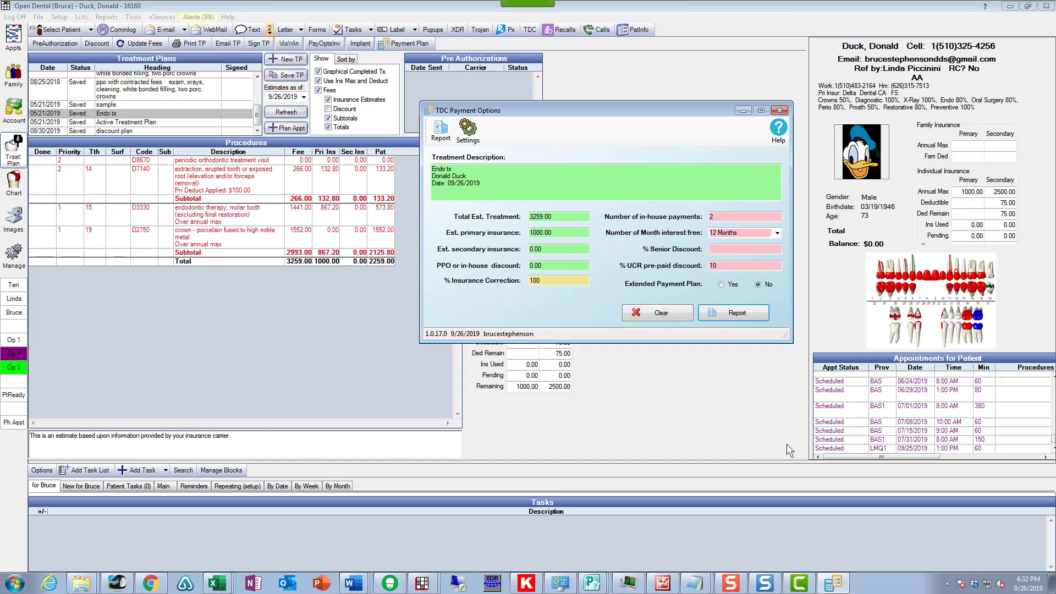
Preview the payment report with a 6 Months interest-free period and the extended payment plan enabled, and close it
left_click(777, 232)
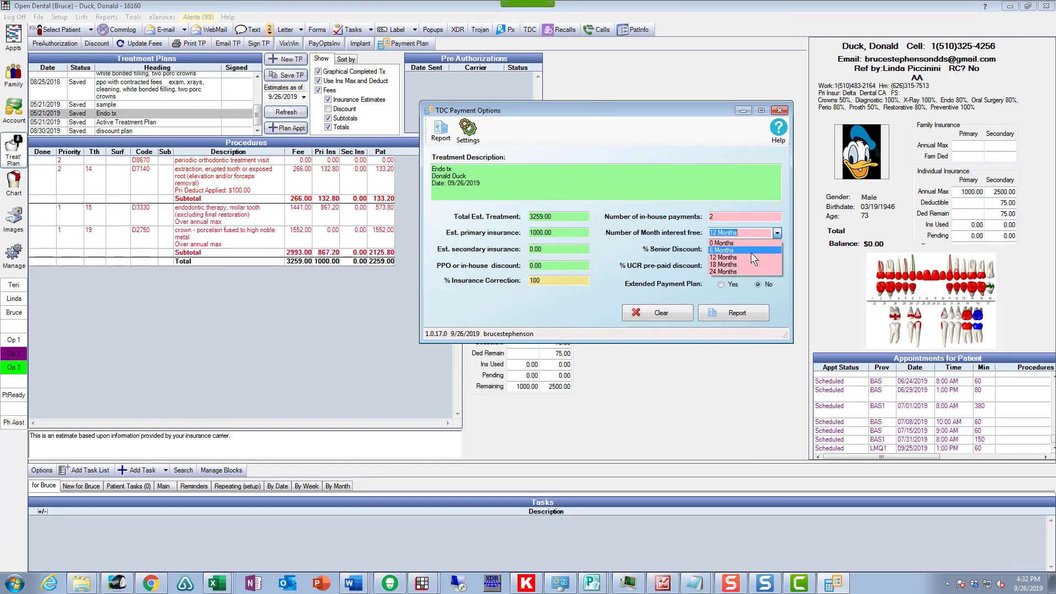
left_click(751, 251)
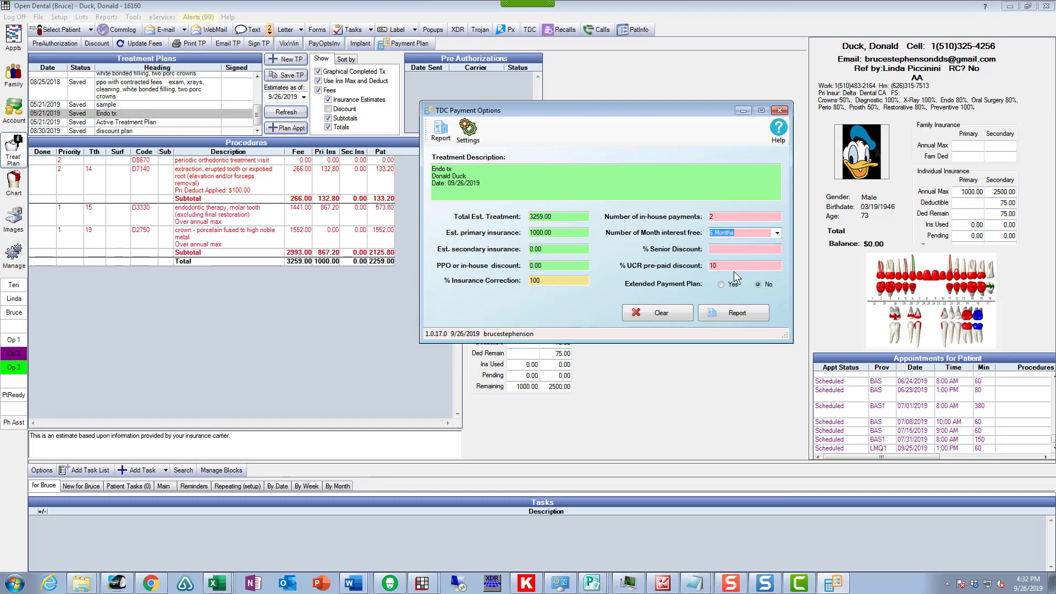
left_click(722, 286)
left_click(737, 313)
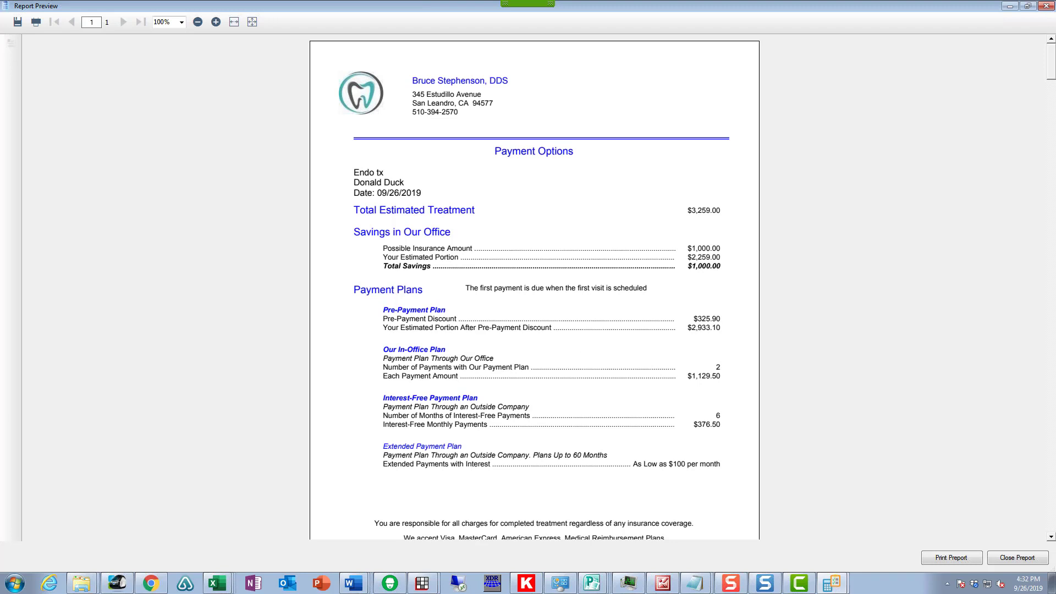
left_click(1018, 558)
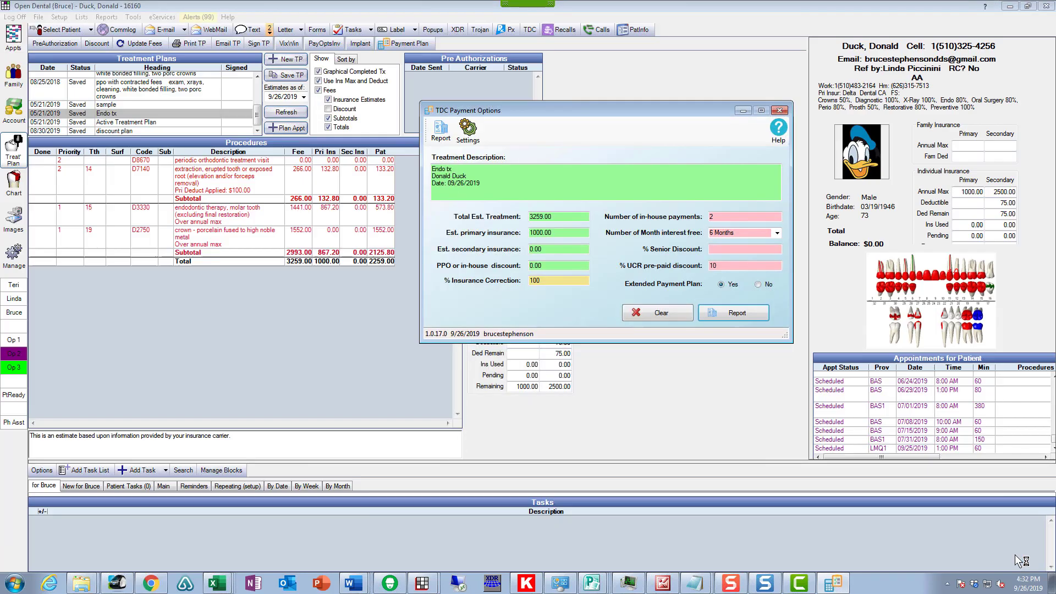
Set the UCR pre-paid discount to 5%, and preview and close the updated payment report
double_click(735, 267)
key("BackSpace")
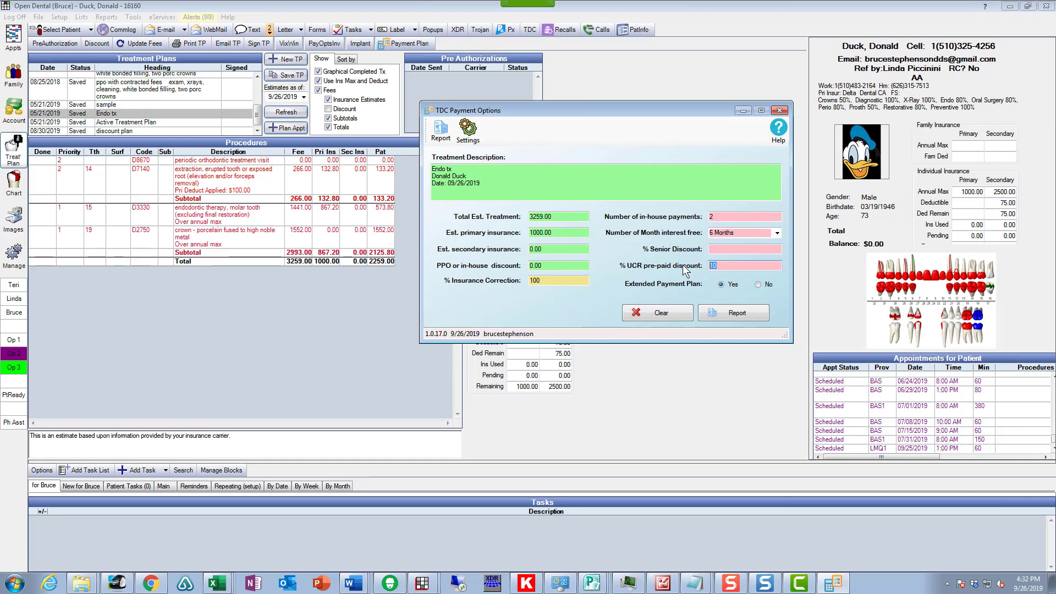
type("5")
left_click(718, 311)
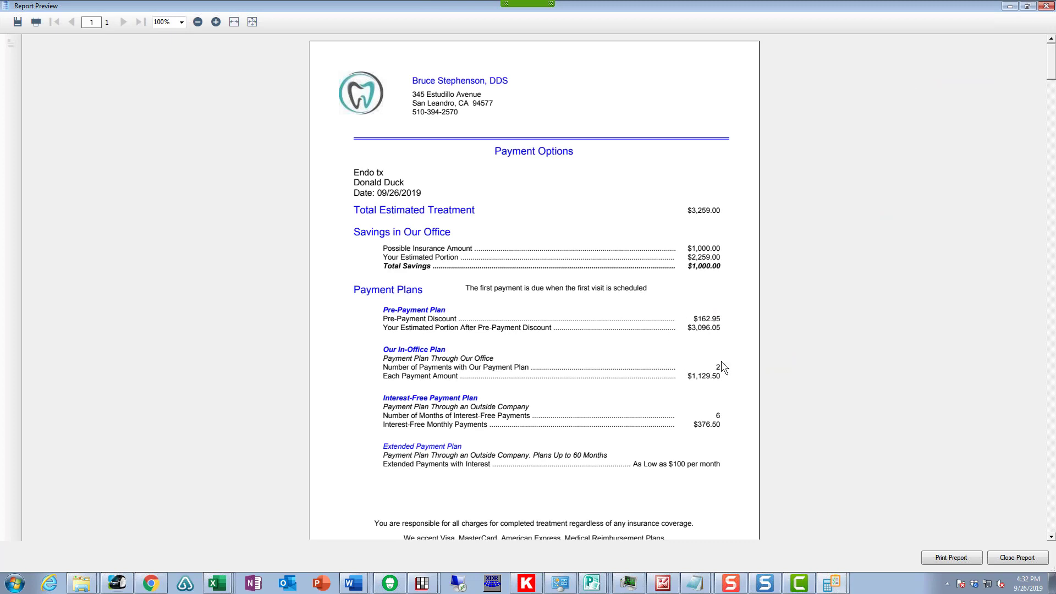
left_click(1012, 558)
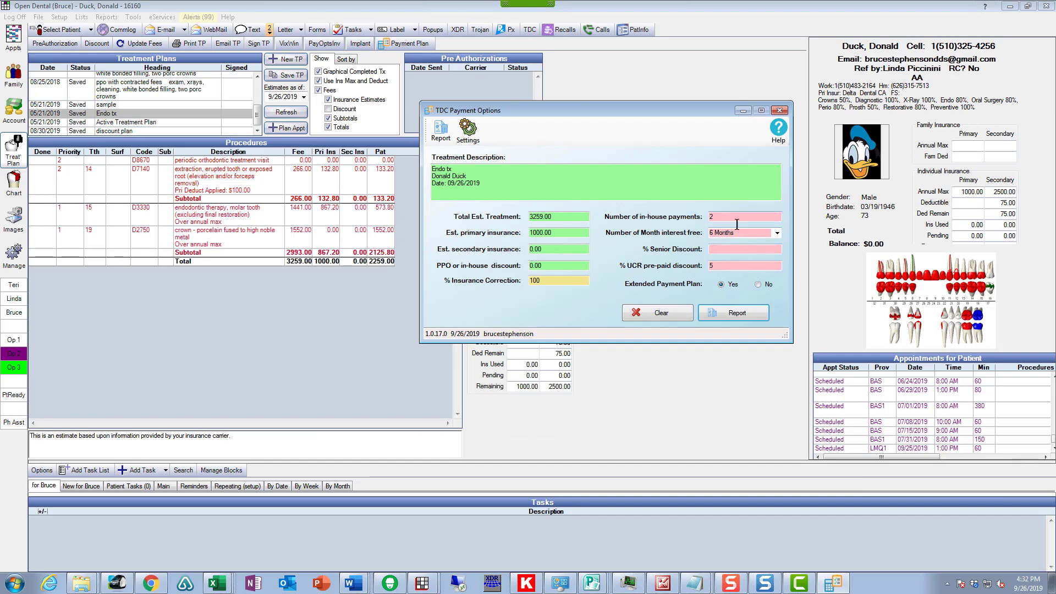
Preview the payment report with 0 Months interest free, no extended plan, no pre-paid discount and no in-house payments, and close it
left_click(780, 233)
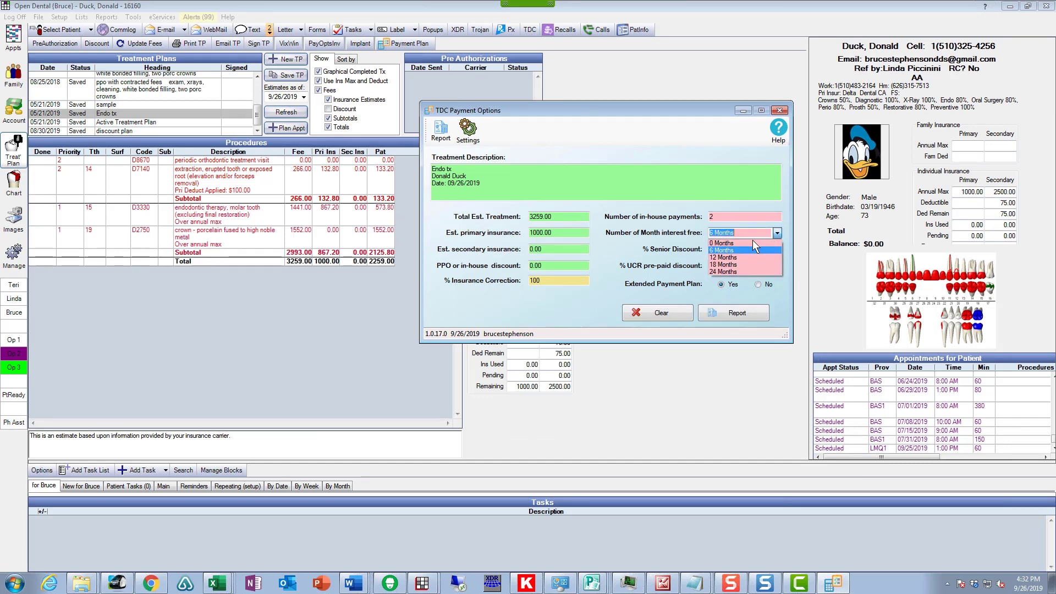
scroll(753, 240, "up", 1)
left_click(752, 241)
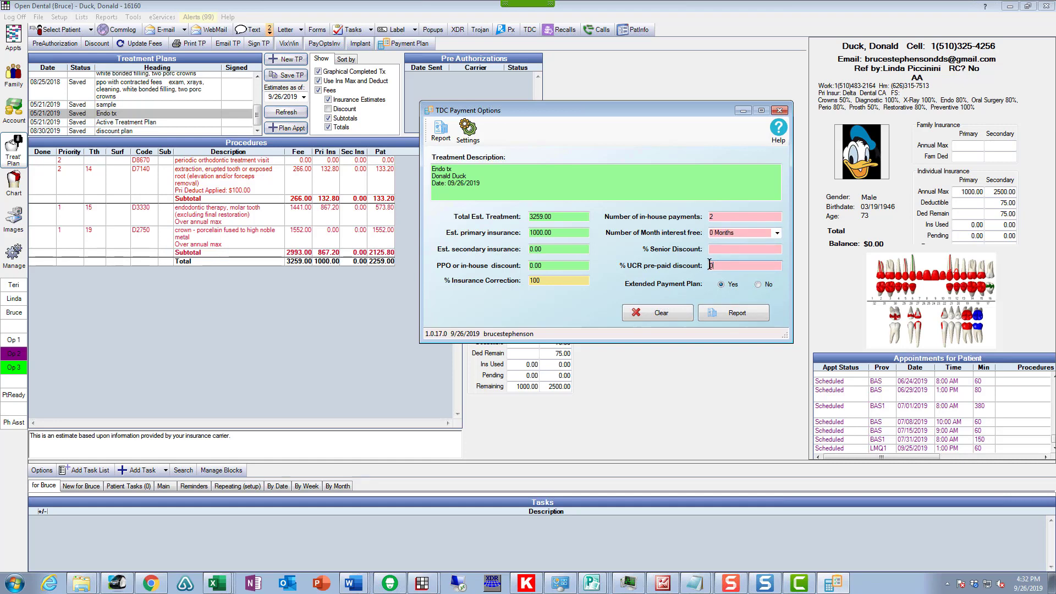
left_click(759, 284)
left_click_drag(719, 215, 703, 215)
key("BackSpace")
left_click(723, 309)
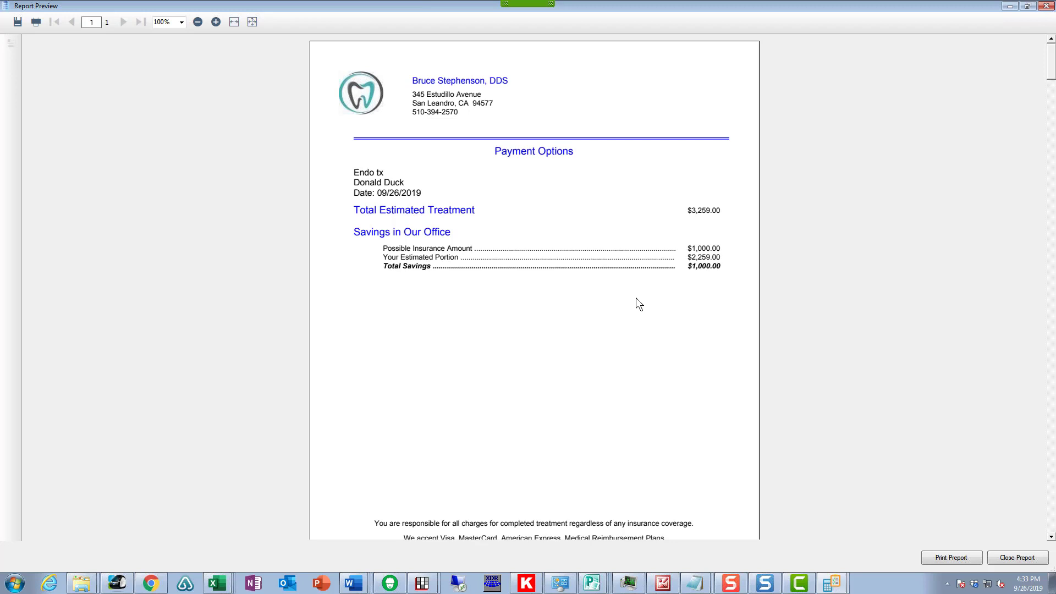
left_click(1011, 557)
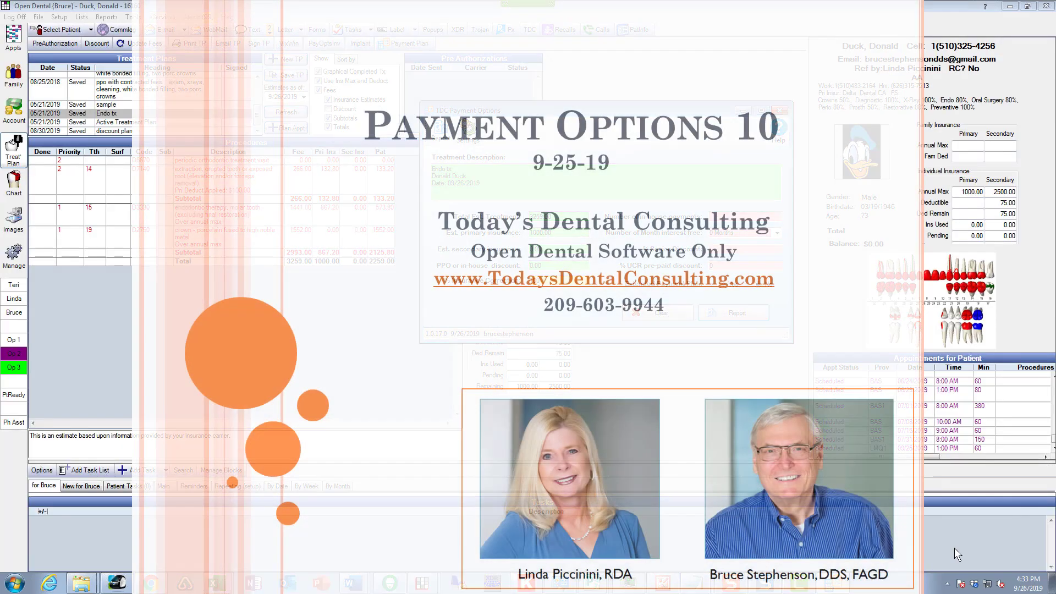